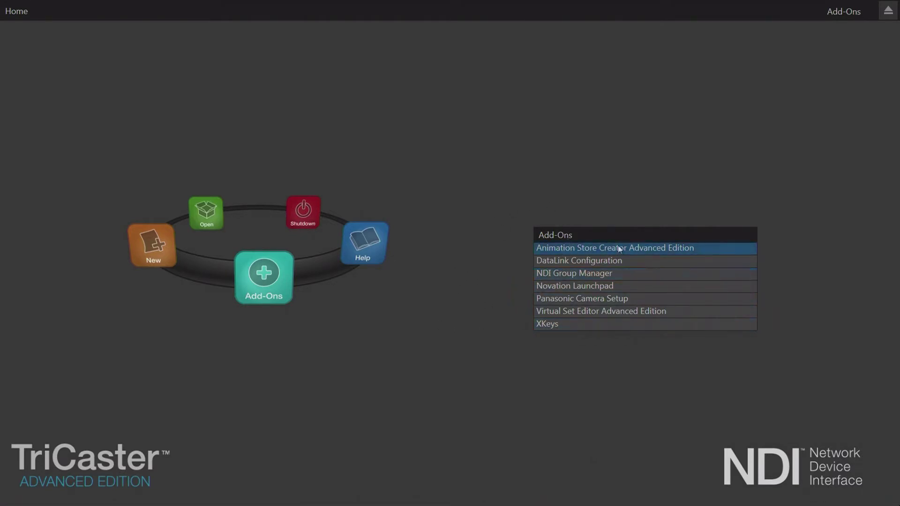
Step: Launch the Animation Store Creator add-on from the TriCaster Home screen's Add-Ons list
{"action": "left_click", "coordinate": [689, 249]}
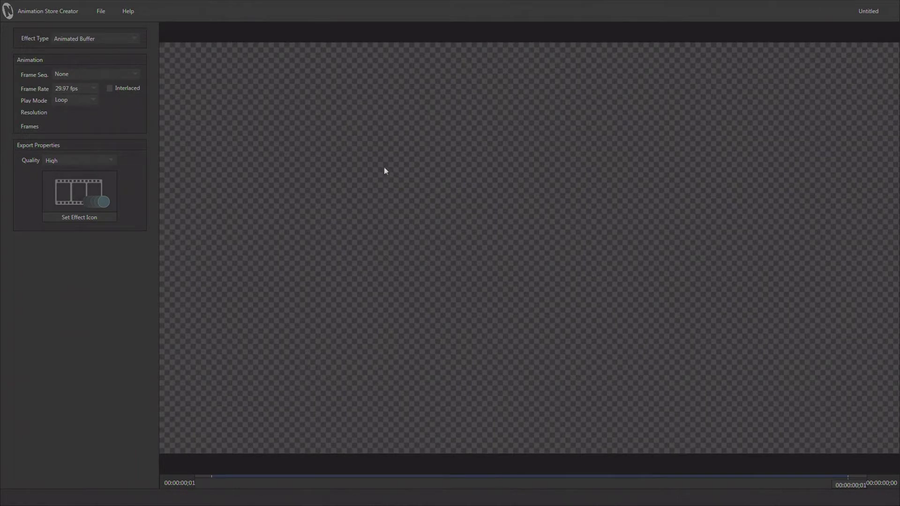
Step: Keep Animated Buffer as the new untitled project's effect type
{"action": "left_click", "coordinate": [127, 40]}
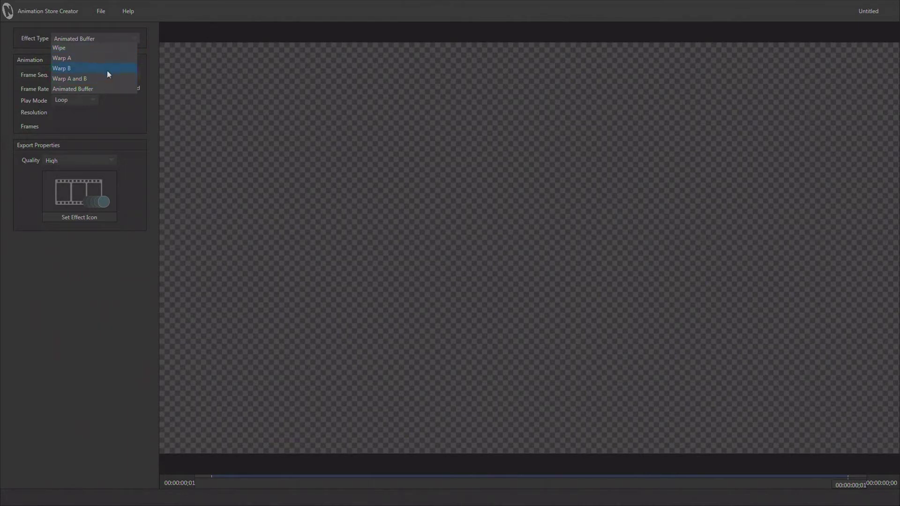
{"action": "left_click", "coordinate": [88, 88]}
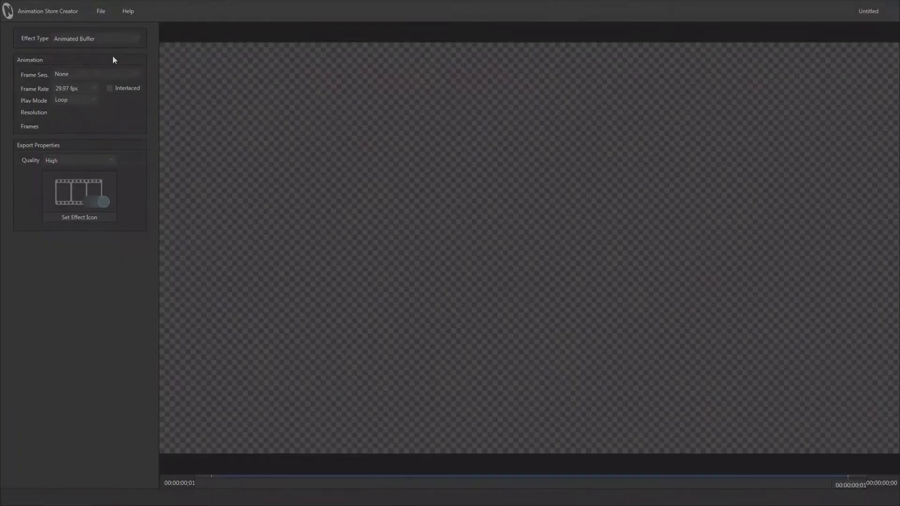
{"action": "left_click", "coordinate": [89, 74]}
Step: Load Blank Plexus Buffer_00000.png as the frame sequence, giving 450 frames at 1920 x 1080
{"action": "left_click", "coordinate": [86, 96]}
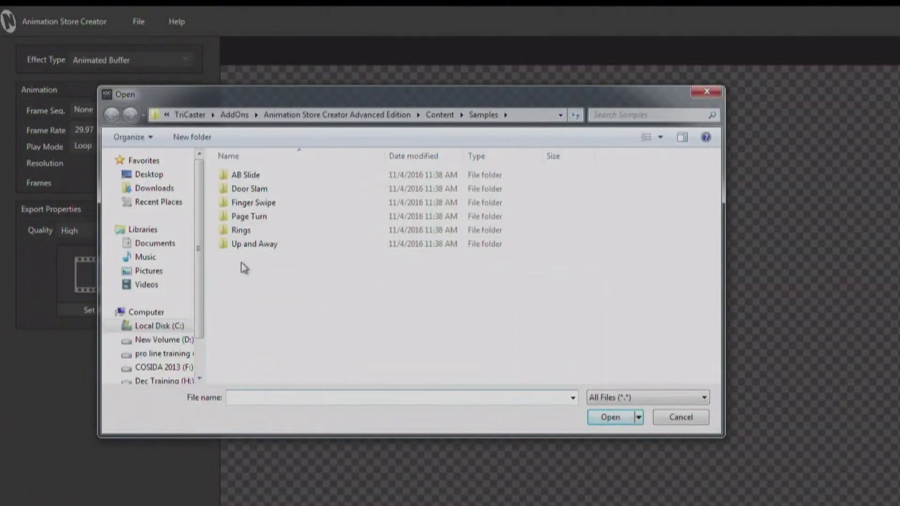
{"action": "left_click", "coordinate": [374, 116]}
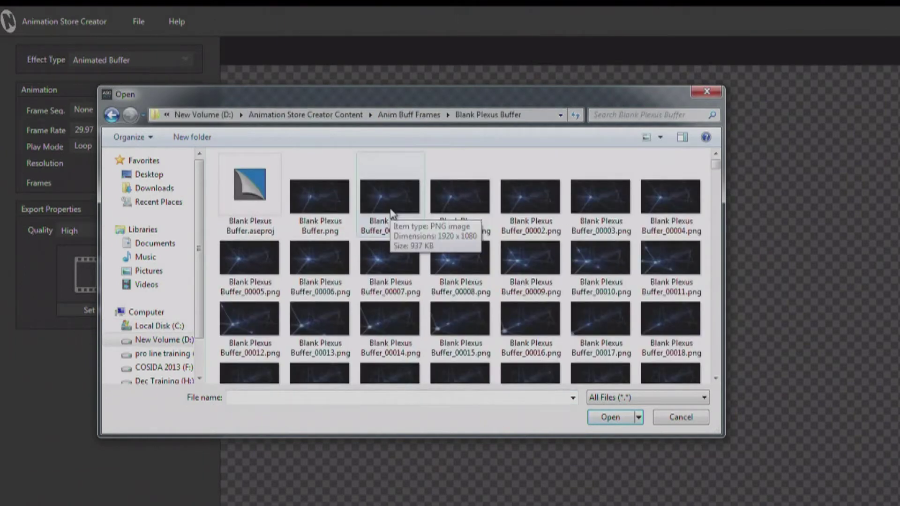
{"action": "left_click", "coordinate": [405, 204]}
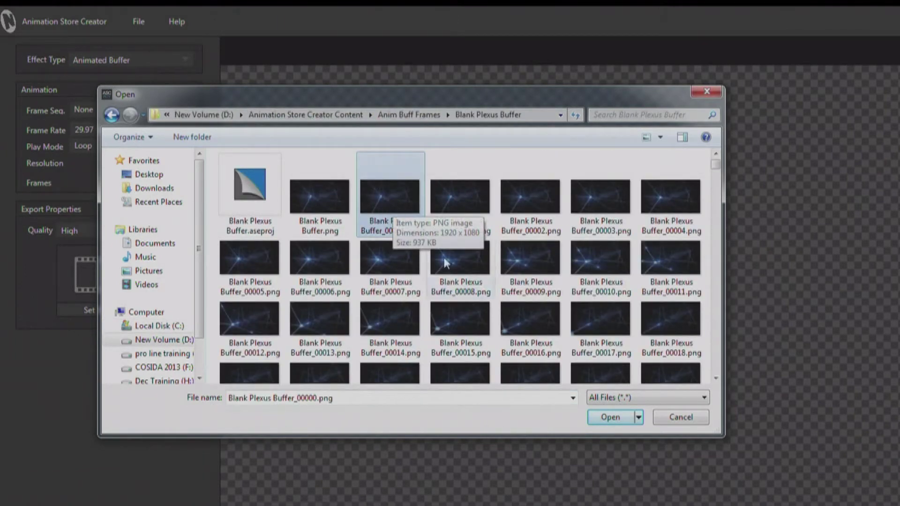
{"action": "left_click", "coordinate": [618, 417]}
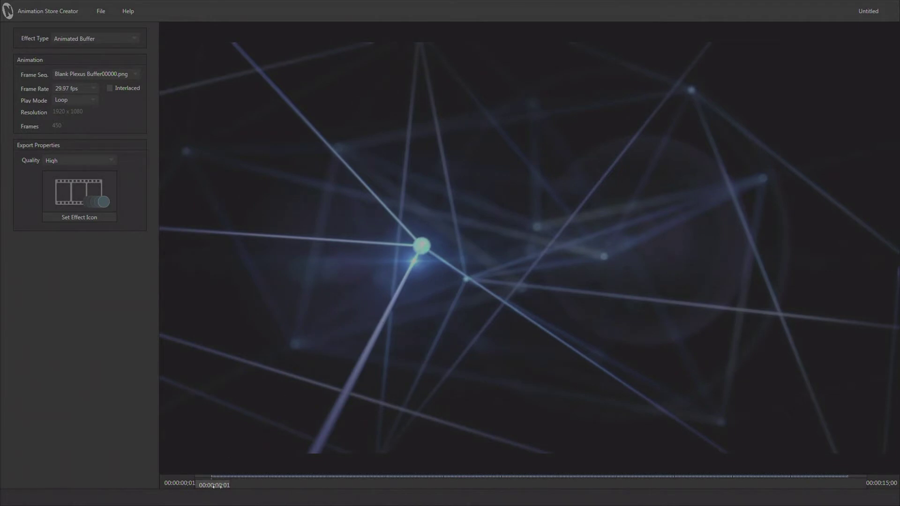
{"action": "key", "text": "space"}
{"action": "left_click", "coordinate": [82, 88]}
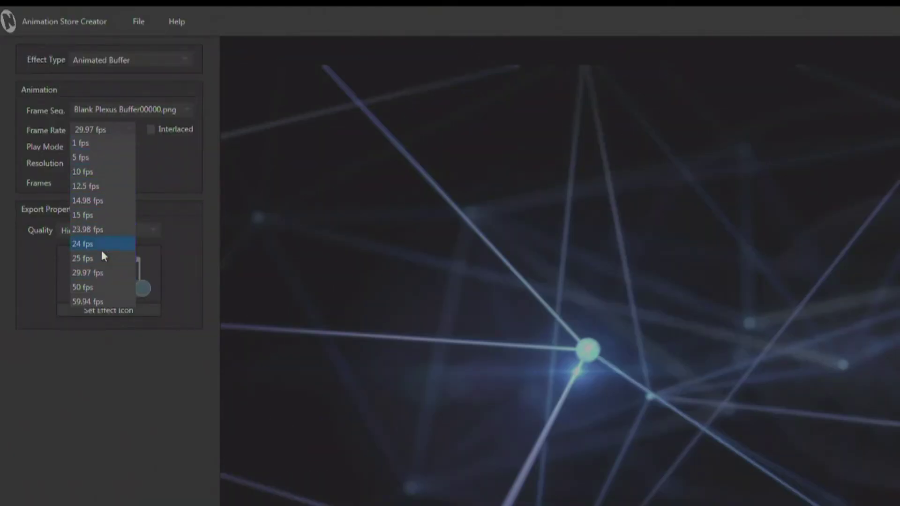
{"action": "left_click", "coordinate": [105, 128]}
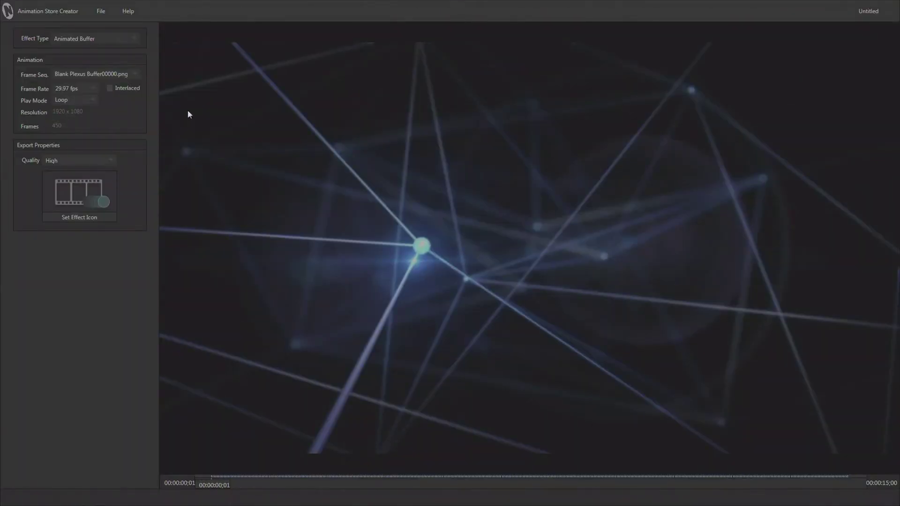
{"action": "left_click", "coordinate": [120, 88]}
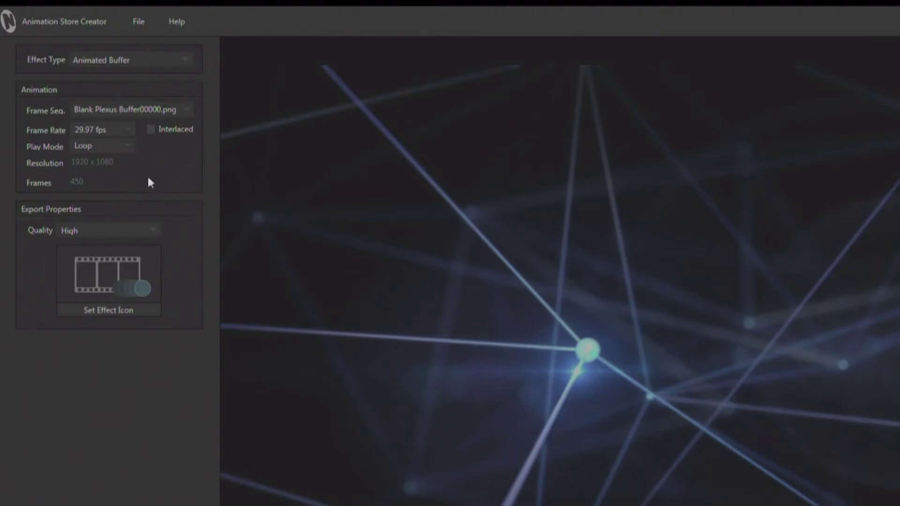
{"action": "left_click", "coordinate": [124, 149]}
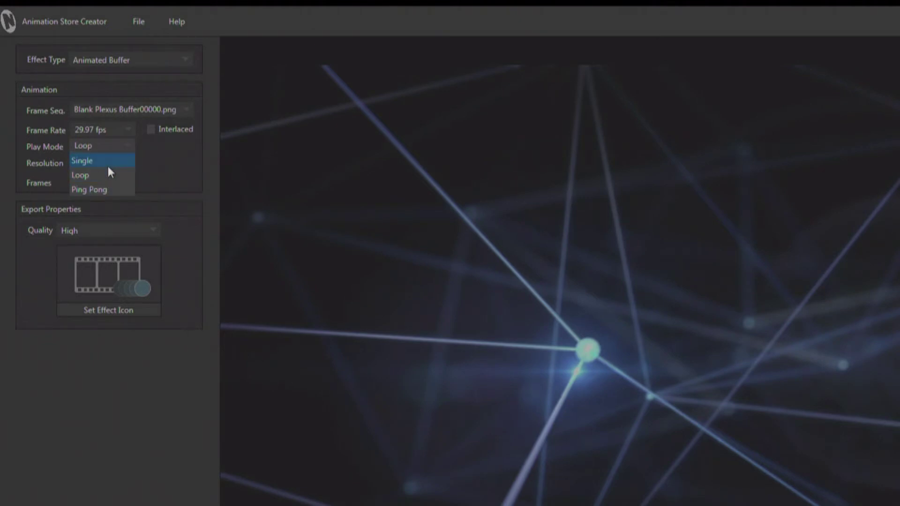
{"action": "left_click", "coordinate": [109, 165]}
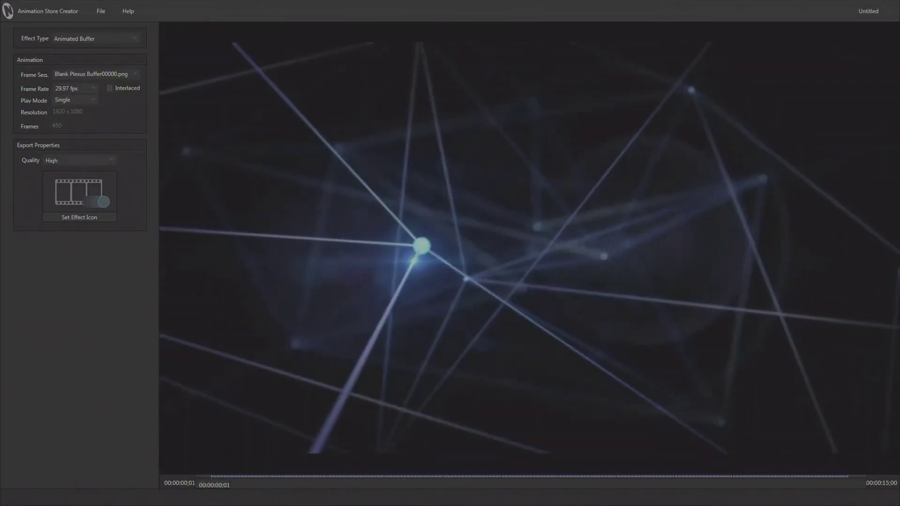
{"action": "left_click", "coordinate": [82, 104]}
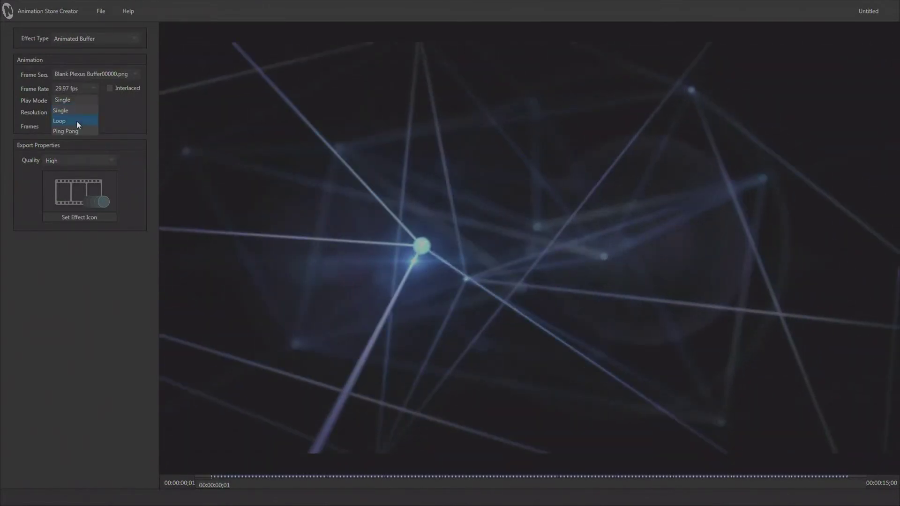
{"action": "left_click", "coordinate": [77, 121]}
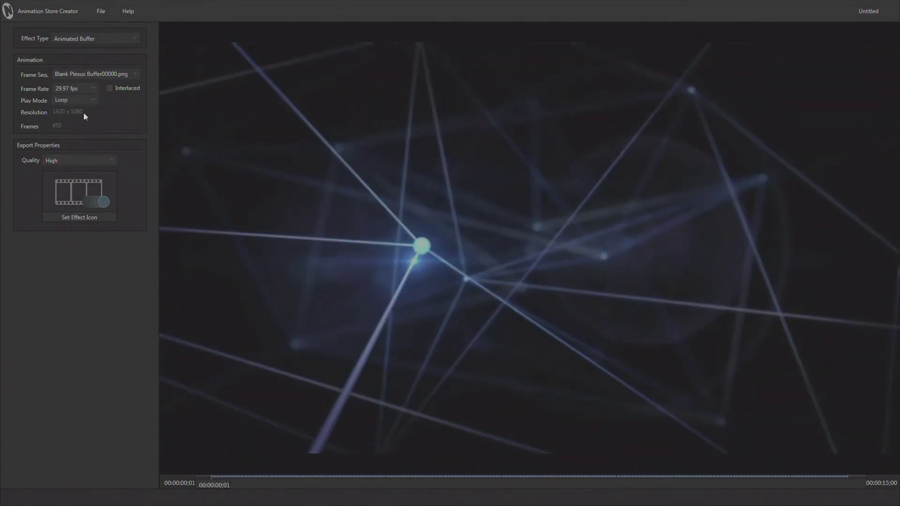
{"action": "left_click", "coordinate": [86, 100]}
{"action": "left_click", "coordinate": [82, 101]}
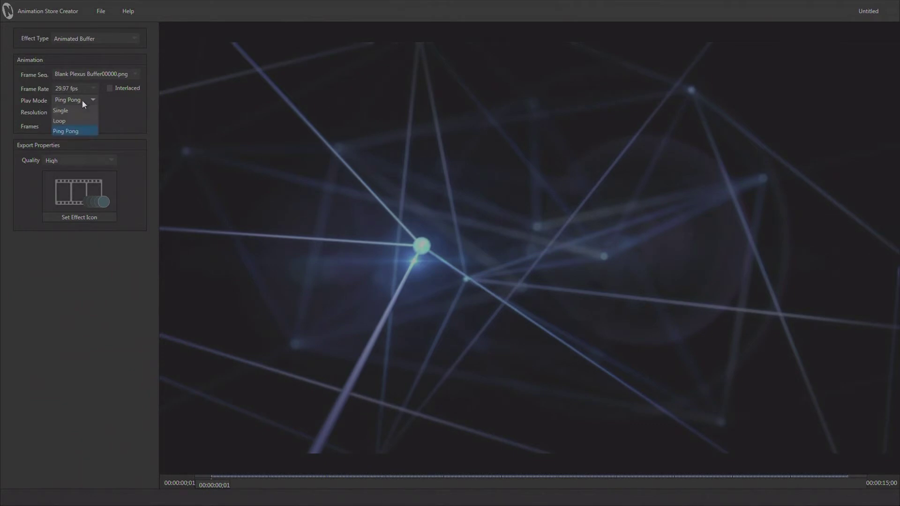
{"action": "left_click", "coordinate": [70, 122]}
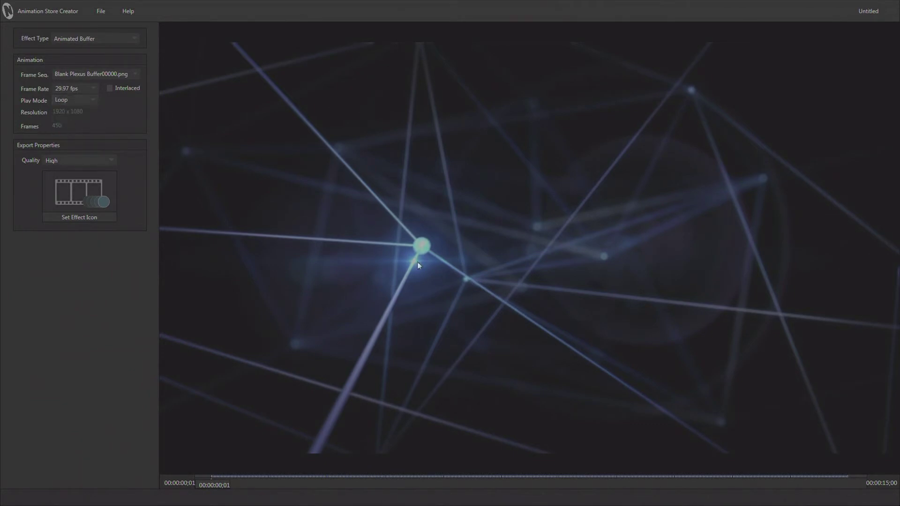
Step: Keep export quality High and set the plexus frame at 00:00:05;12 as the effect icon
{"action": "left_click", "coordinate": [101, 159]}
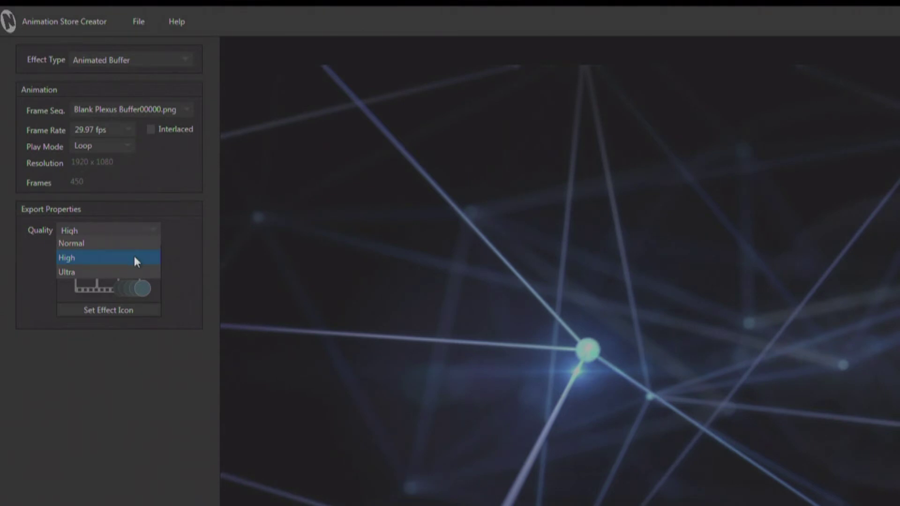
{"action": "left_click", "coordinate": [135, 259]}
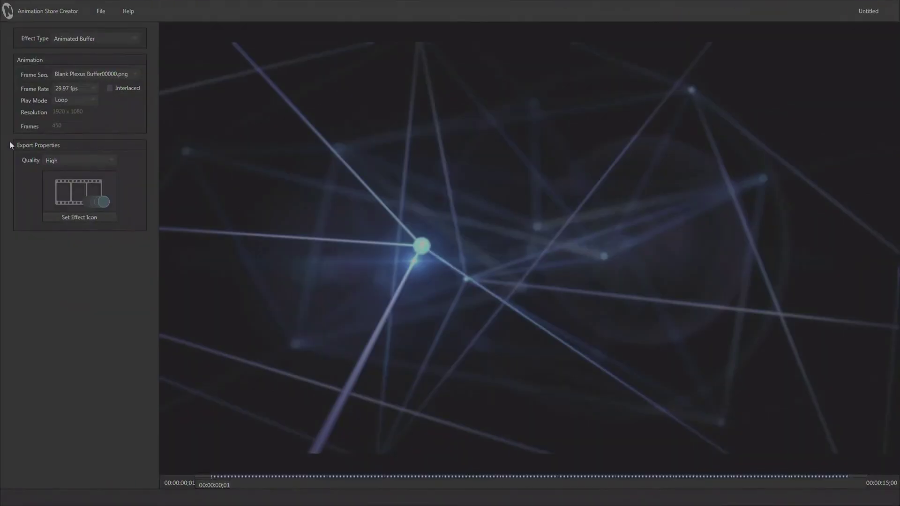
{"action": "left_click", "coordinate": [98, 164]}
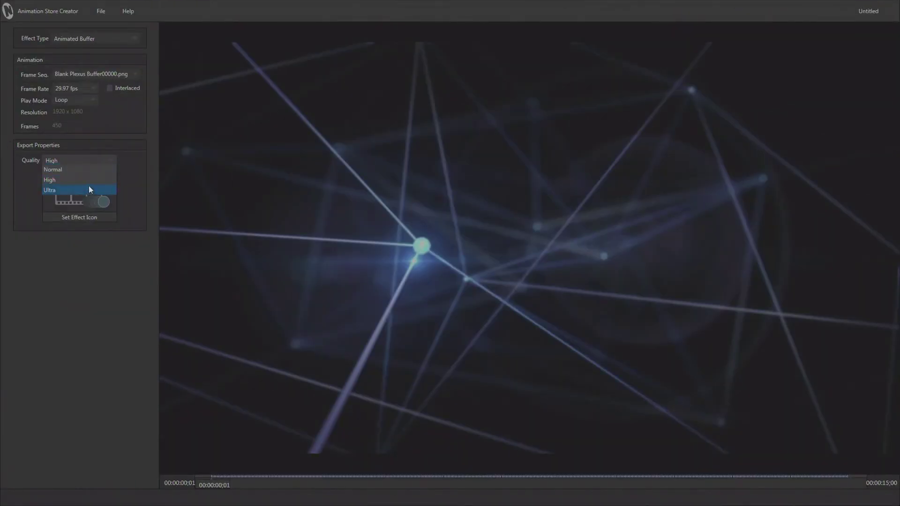
{"action": "left_click", "coordinate": [92, 180]}
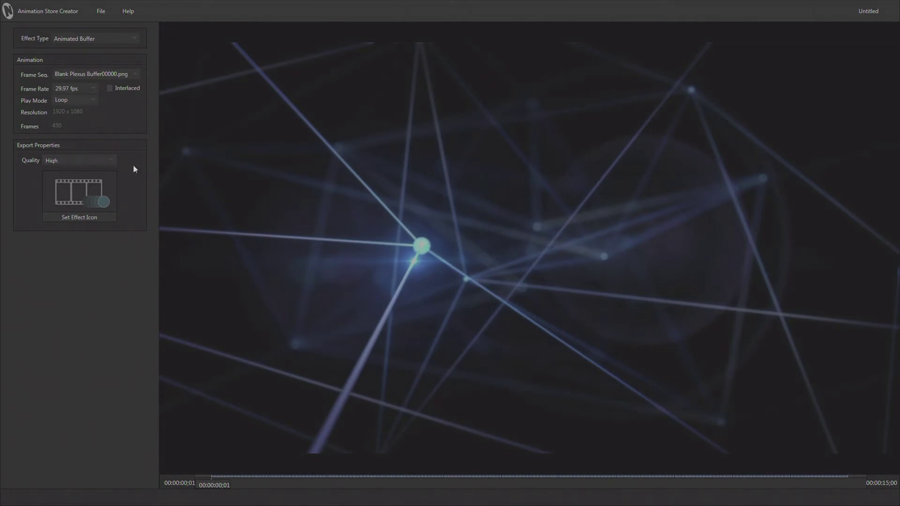
{"action": "left_click_drag", "start_coordinate": [229, 492], "coordinate": [442, 487]}
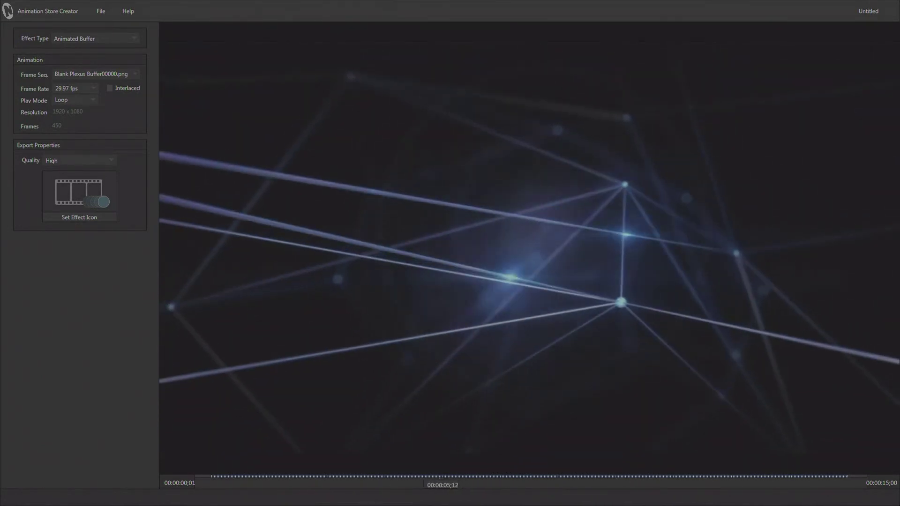
{"action": "left_click", "coordinate": [77, 219]}
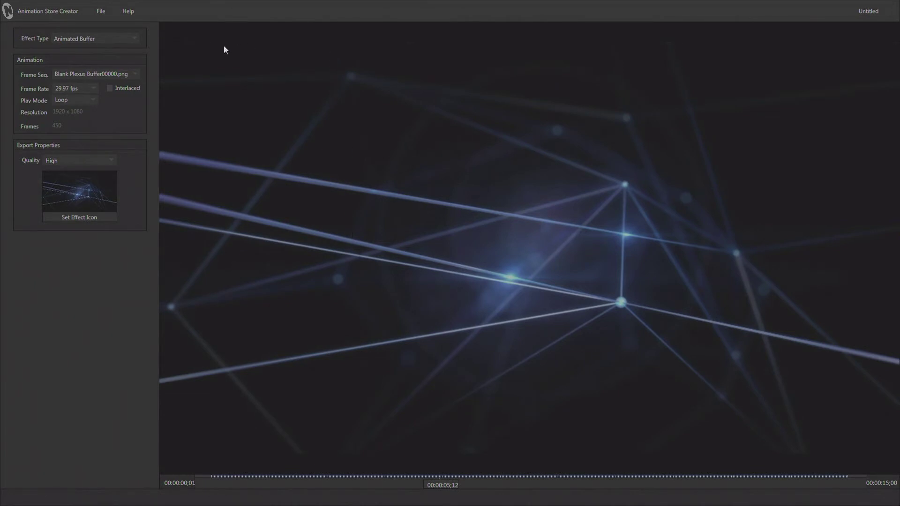
Step: Export the plexus buffer to This TriCaster under the name Background
{"action": "left_click", "coordinate": [101, 13]}
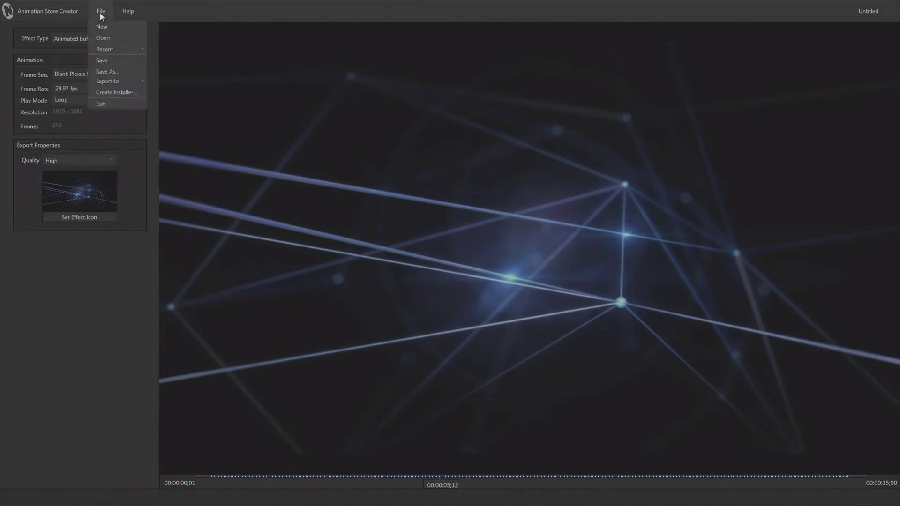
{"action": "mouse_move", "coordinate": [106, 81]}
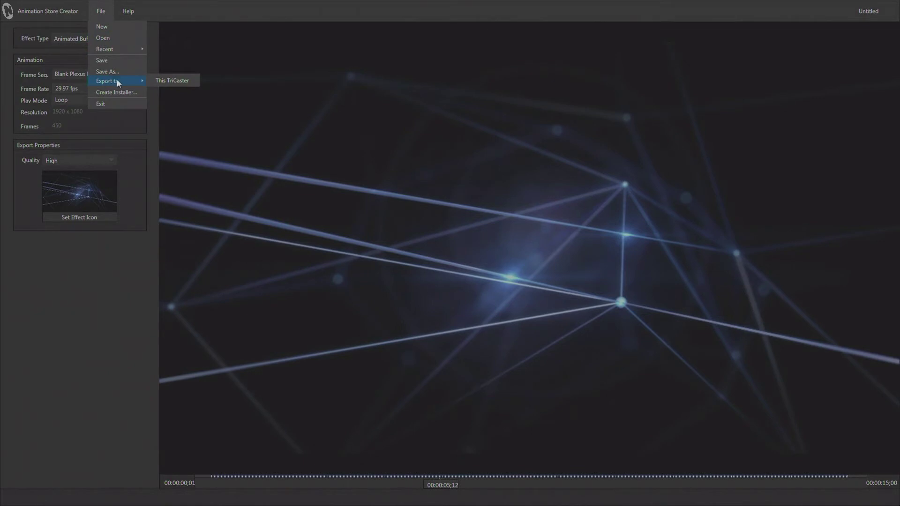
{"action": "left_click", "coordinate": [177, 82]}
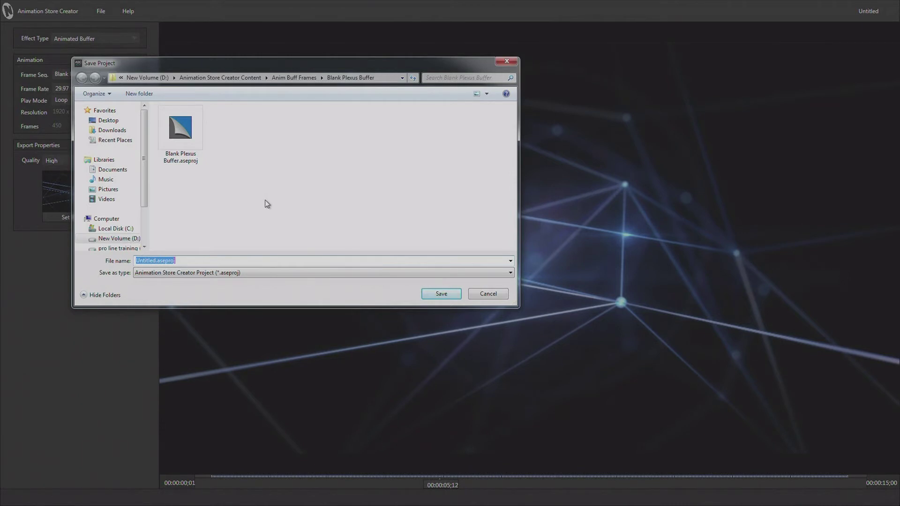
{"action": "type", "text": "Background"}
{"action": "left_click", "coordinate": [444, 296]}
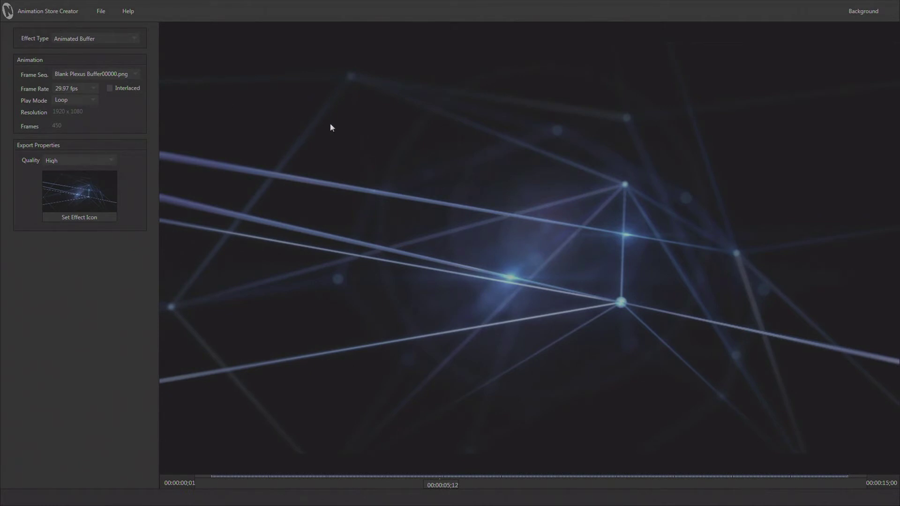
Step: Start a new blank project with File > New, keeping Animated Buffer as its effect type
{"action": "left_click", "coordinate": [100, 12]}
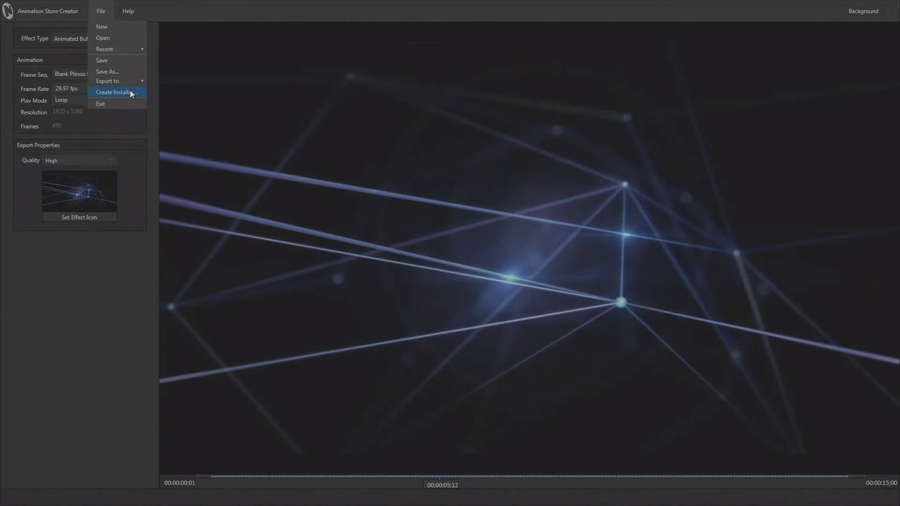
{"action": "left_click", "coordinate": [219, 110]}
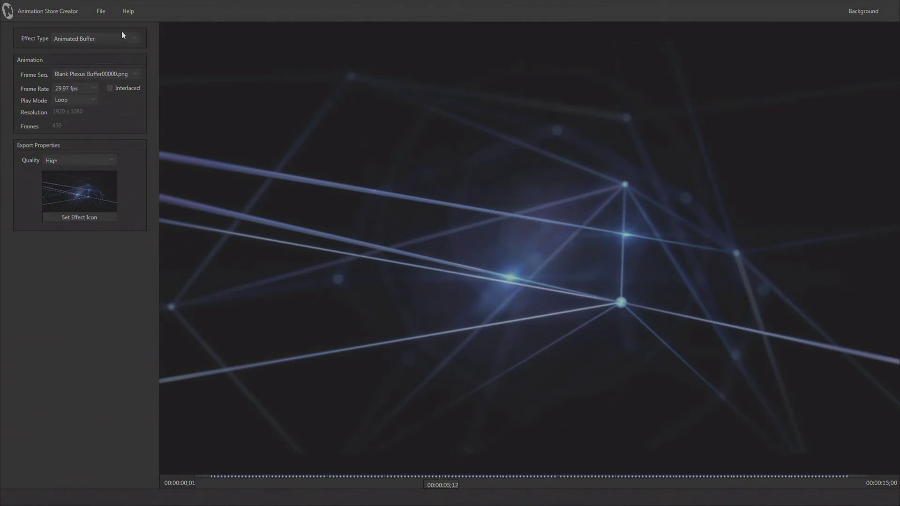
{"action": "left_click", "coordinate": [101, 11]}
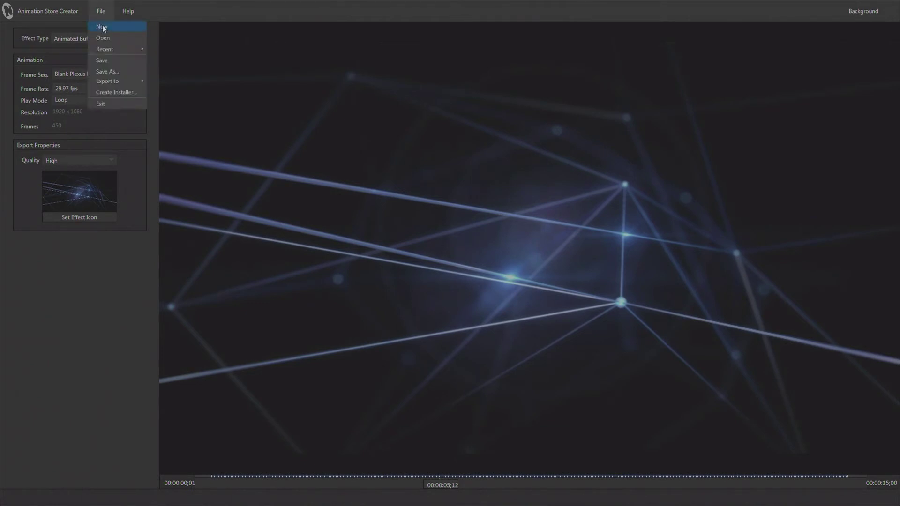
{"action": "left_click", "coordinate": [102, 24]}
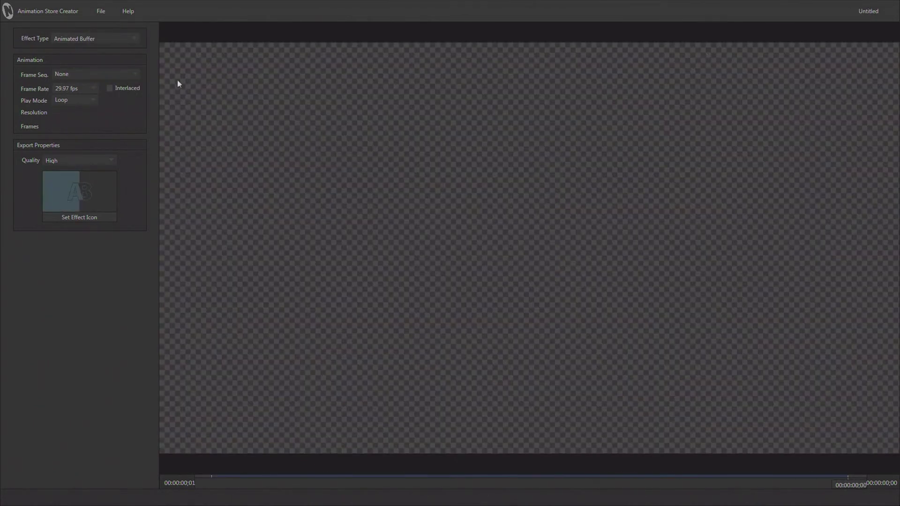
{"action": "left_click", "coordinate": [113, 42]}
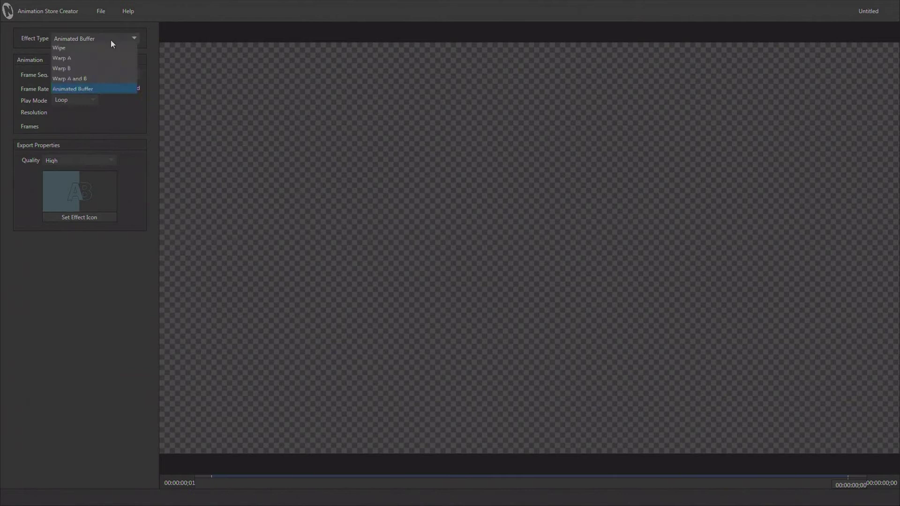
{"action": "left_click", "coordinate": [90, 88]}
Step: Choose 24A_00000.png from Anim Buff Frames > 24 A as the frame sequence
{"action": "left_click", "coordinate": [86, 75]}
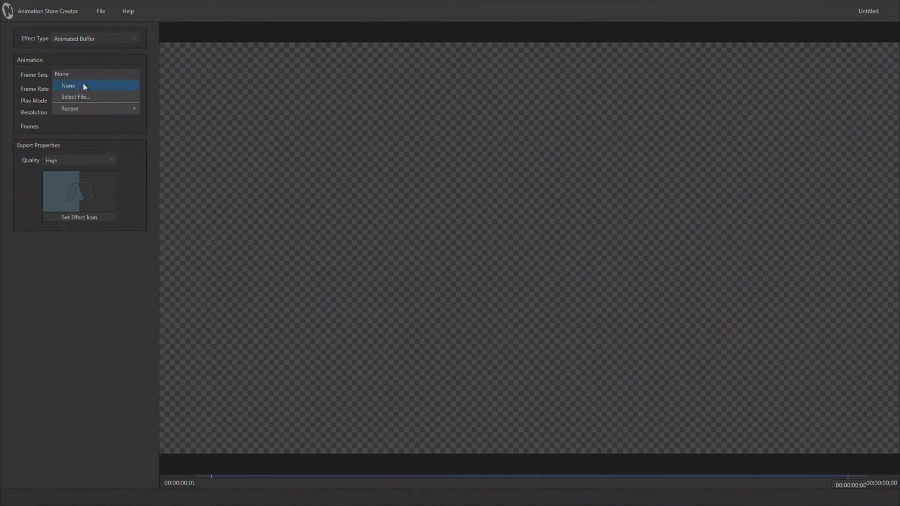
{"action": "left_click", "coordinate": [80, 96]}
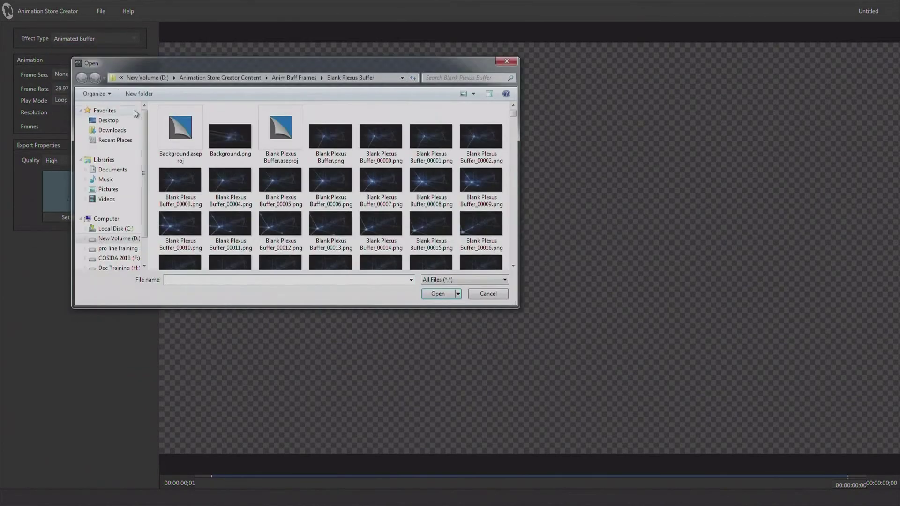
{"action": "left_click", "coordinate": [281, 76]}
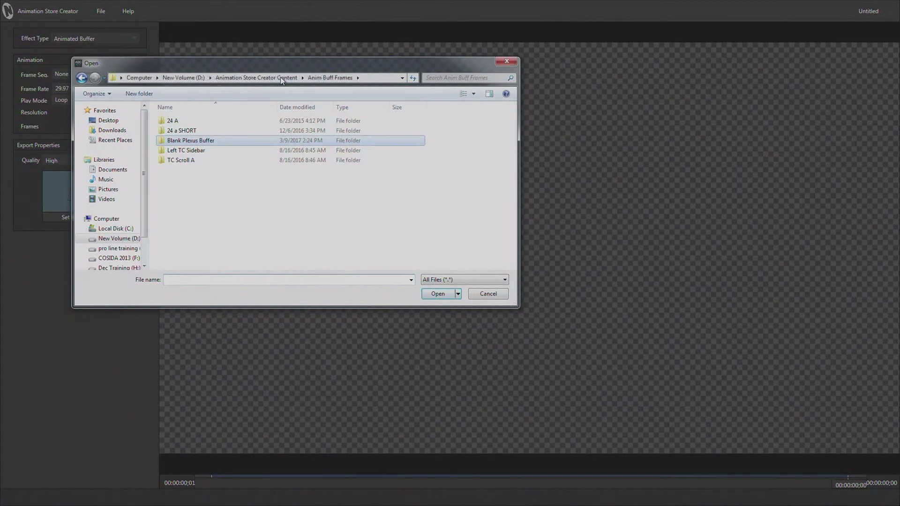
{"action": "double_click", "coordinate": [173, 121]}
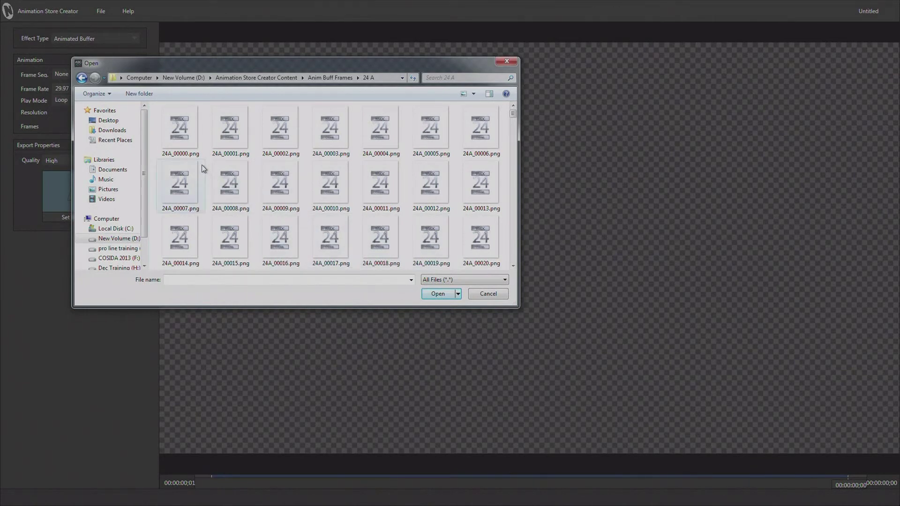
{"action": "left_click", "coordinate": [178, 131]}
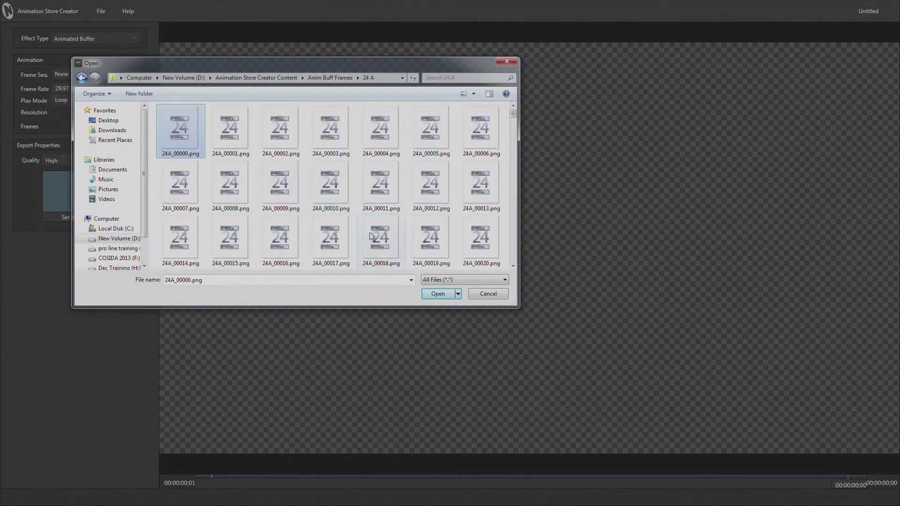
{"action": "left_click", "coordinate": [439, 294]}
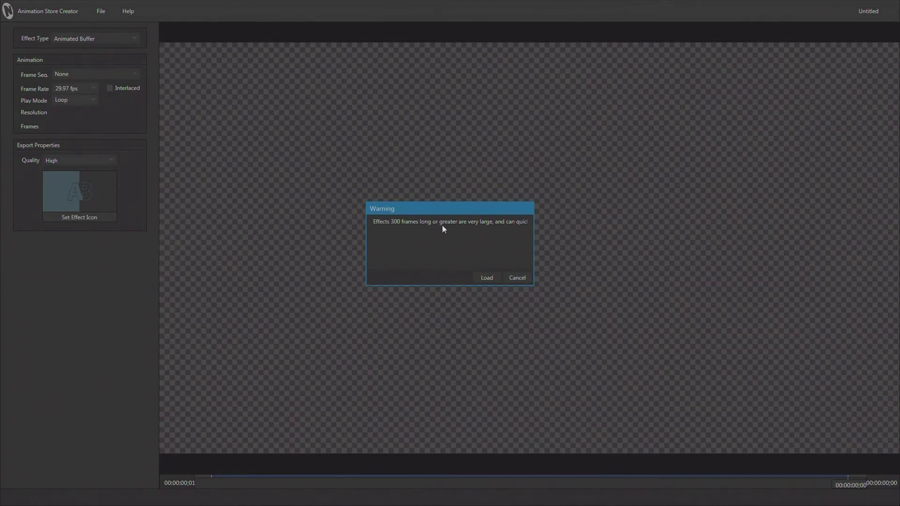
Step: Load the 24 A logo sequence with Loop play mode and High quality, and set its effect icon
{"action": "left_click", "coordinate": [486, 278]}
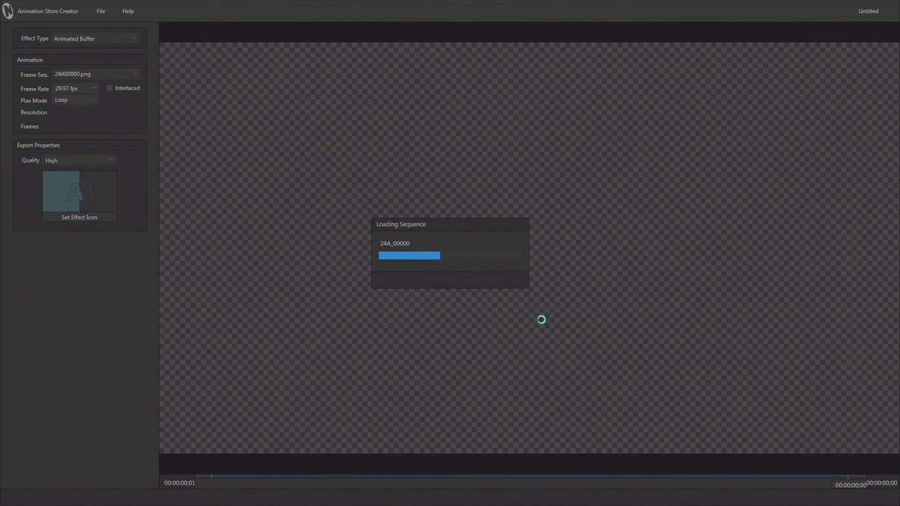
{"action": "left_click_drag", "start_coordinate": [220, 481], "coordinate": [149, 492]}
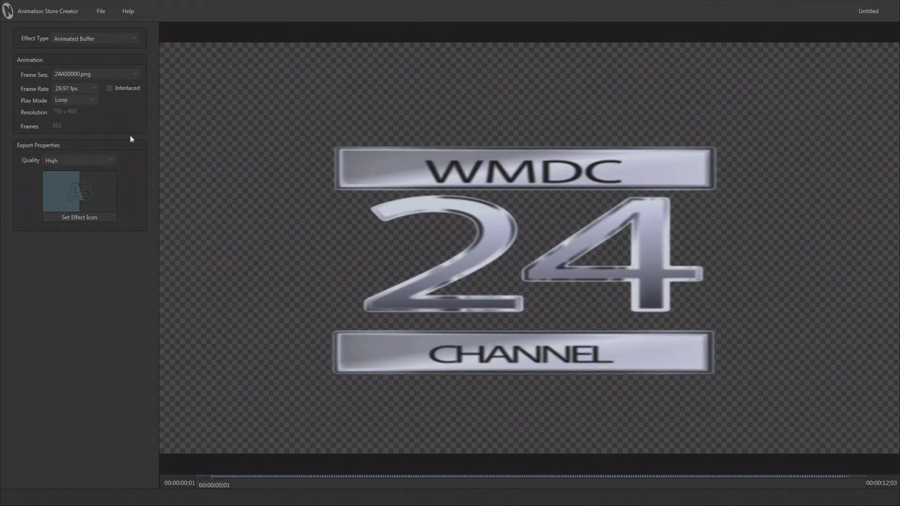
{"action": "left_click", "coordinate": [86, 102]}
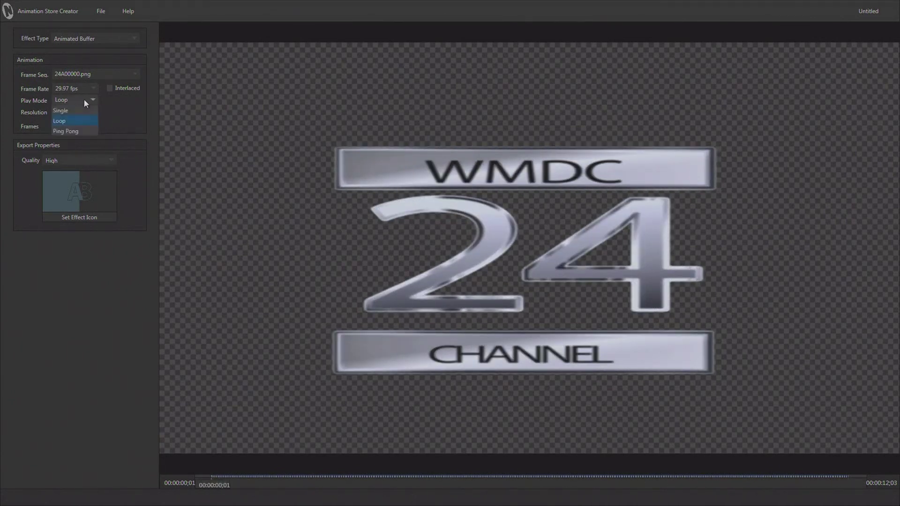
{"action": "left_click", "coordinate": [85, 124]}
{"action": "left_click", "coordinate": [83, 217]}
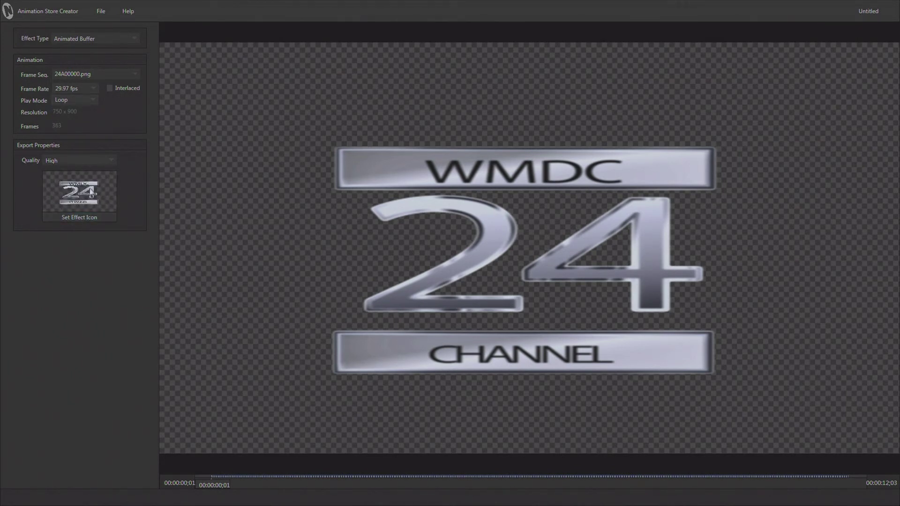
{"action": "left_click", "coordinate": [72, 159]}
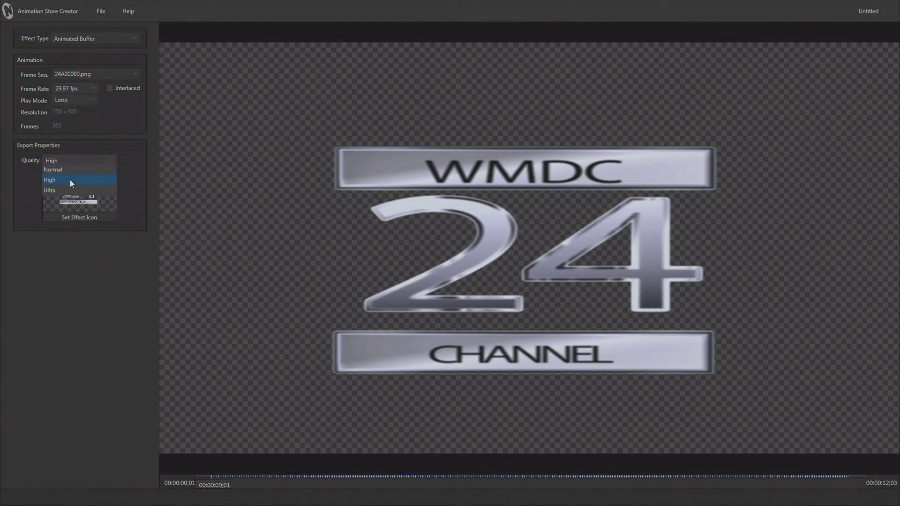
{"action": "left_click", "coordinate": [76, 159]}
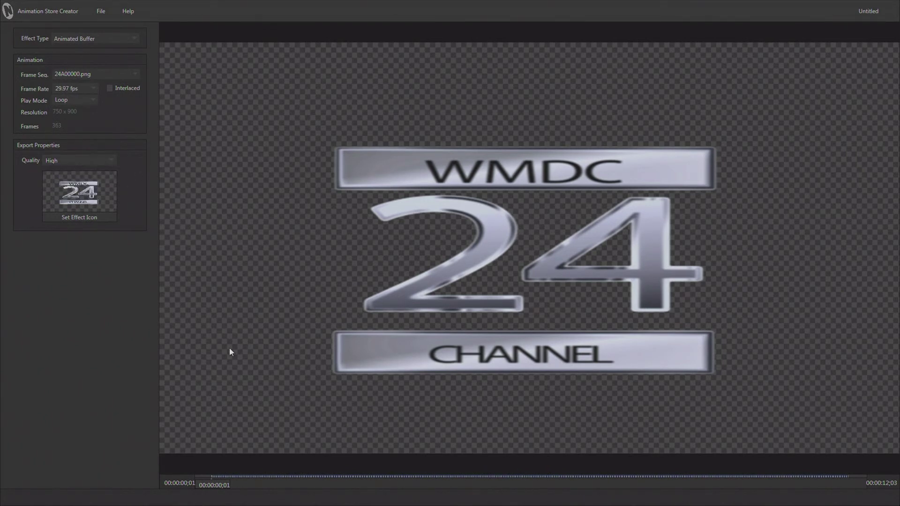
Step: Export the logo buffer to This TriCaster as Logo24
{"action": "left_click", "coordinate": [99, 14]}
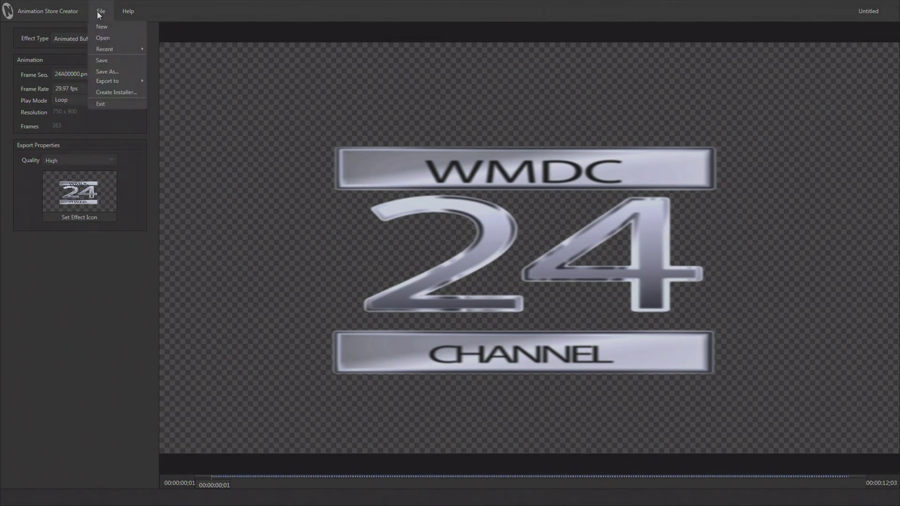
{"action": "mouse_move", "coordinate": [148, 82]}
{"action": "left_click", "coordinate": [165, 81]}
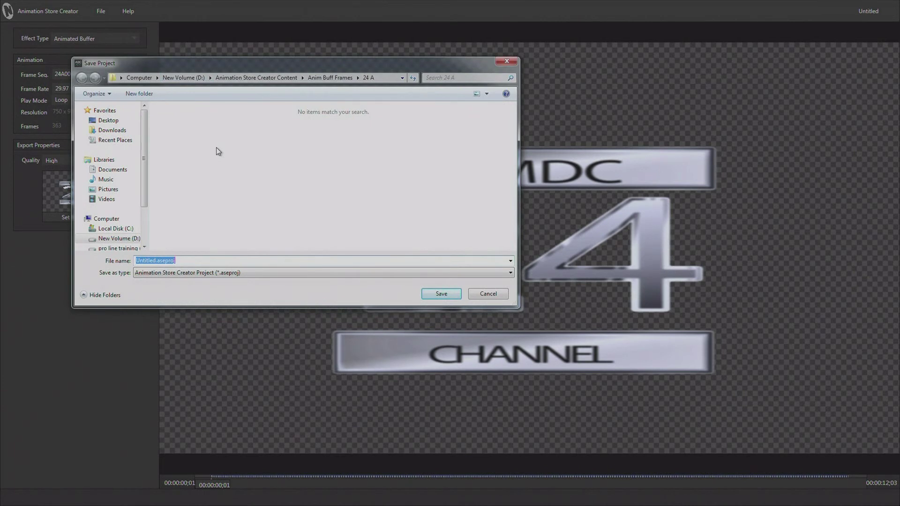
{"action": "type", "text": "Logo24"}
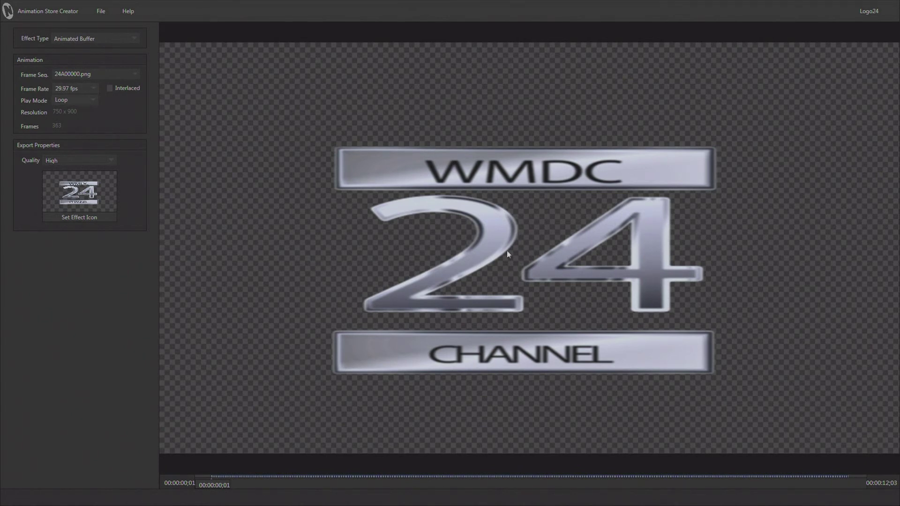
{"action": "left_click", "coordinate": [99, 11]}
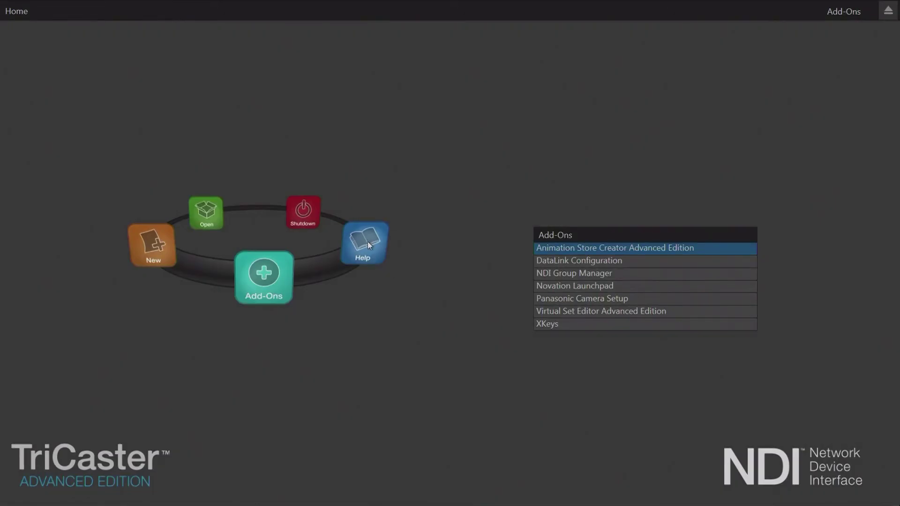
Step: Open the 2016 Demo Session IP Macrotized session and start live production
{"action": "left_click", "coordinate": [216, 216]}
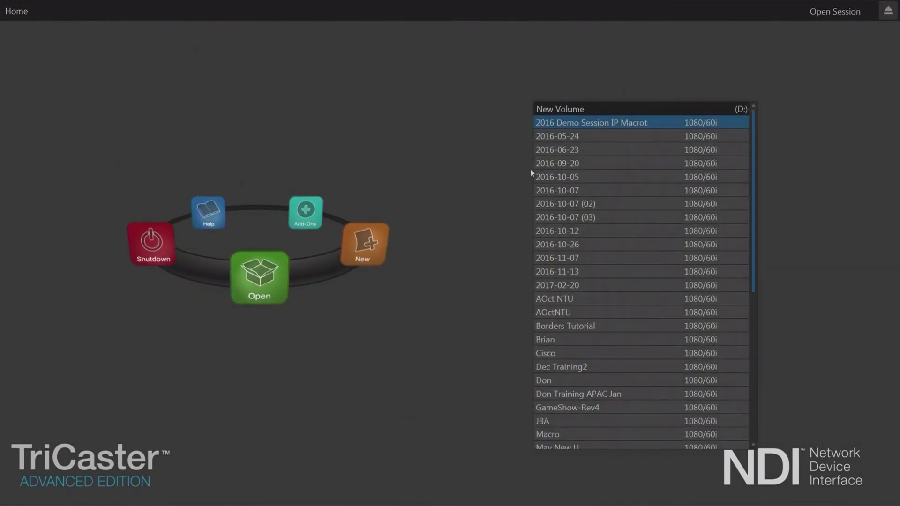
{"action": "left_click", "coordinate": [553, 123]}
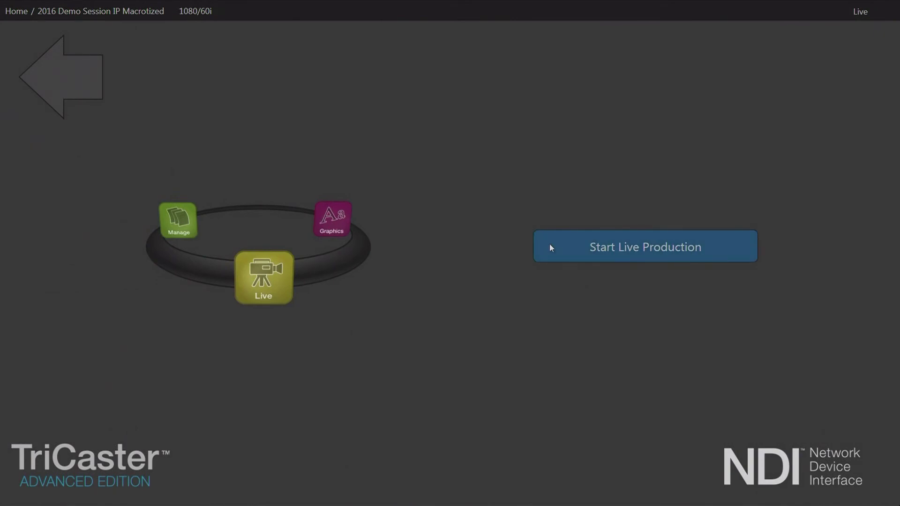
{"action": "left_click", "coordinate": [551, 248]}
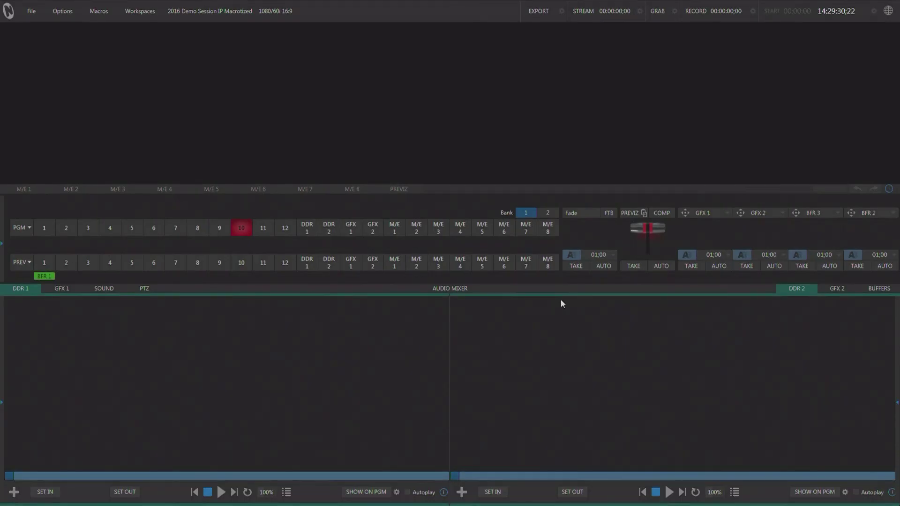
Step: Start live production and load Background.animbuf from the User folder into Buffer 2
{"action": "left_click", "coordinate": [879, 288]}
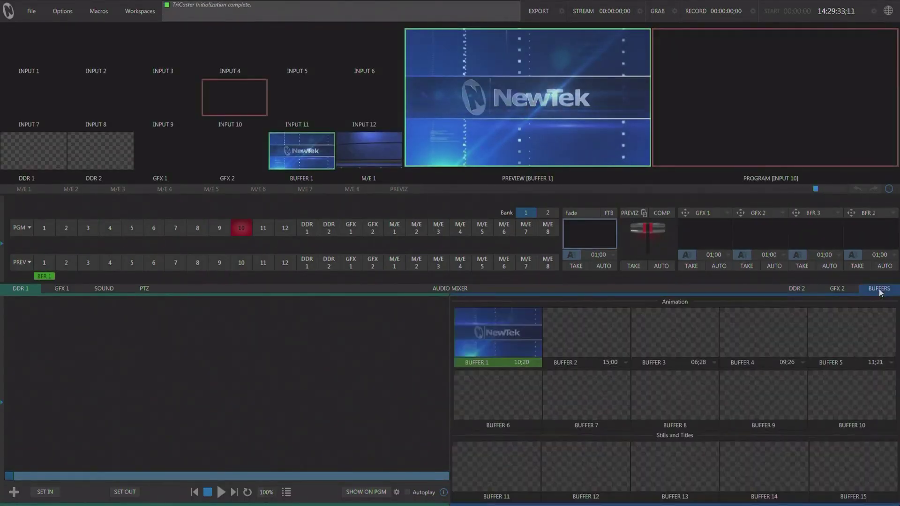
{"action": "left_click", "coordinate": [625, 313]}
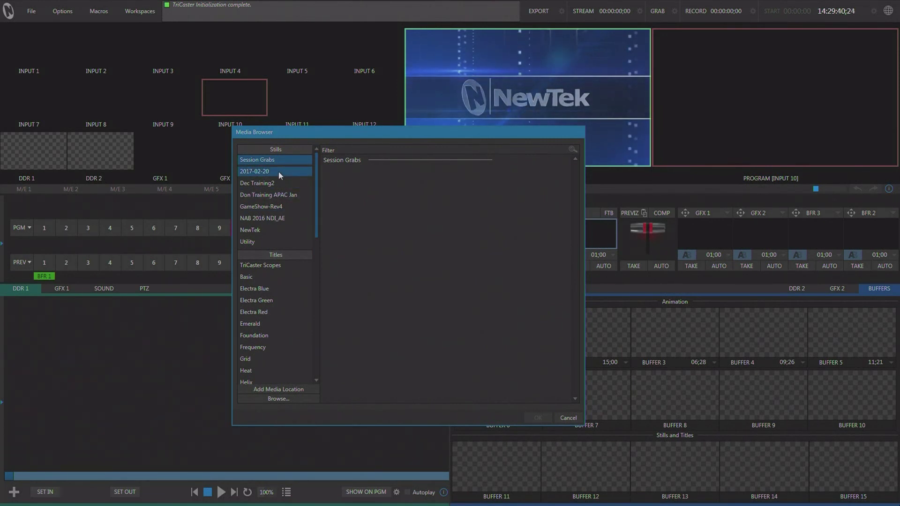
{"action": "left_click_drag", "start_coordinate": [316, 205], "coordinate": [311, 343]}
{"action": "left_click", "coordinate": [244, 340]}
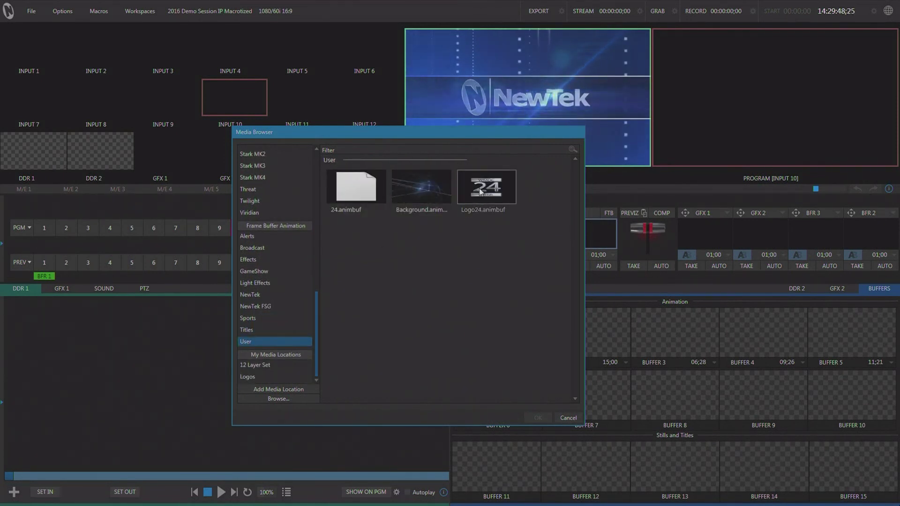
{"action": "double_click", "coordinate": [434, 185]}
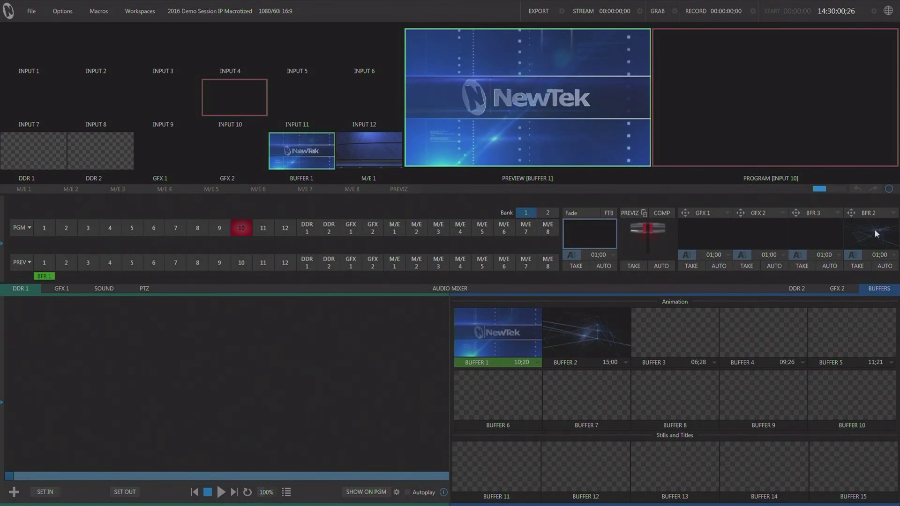
Step: Set BFR 1 on the PGM row, auto-transition the BFR 2 overlay, and start filling Buffer 3
{"action": "left_click", "coordinate": [871, 270]}
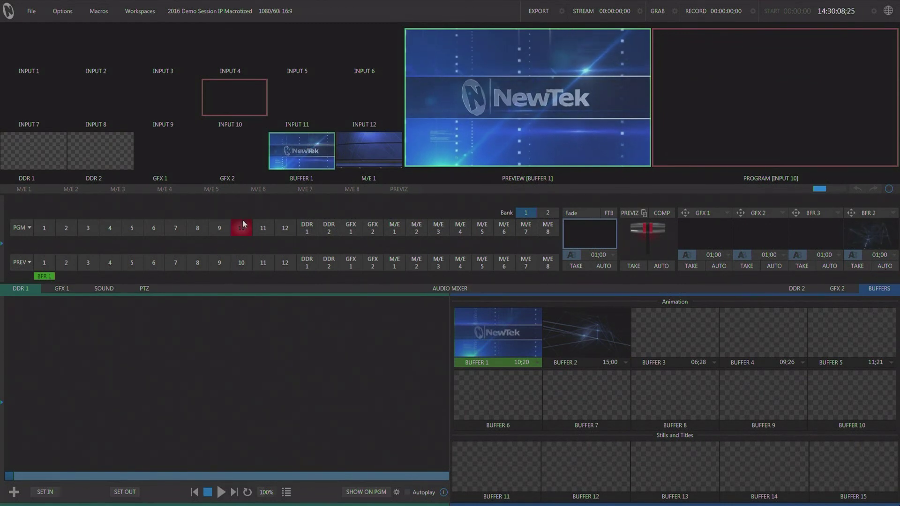
{"action": "left_click", "coordinate": [38, 232]}
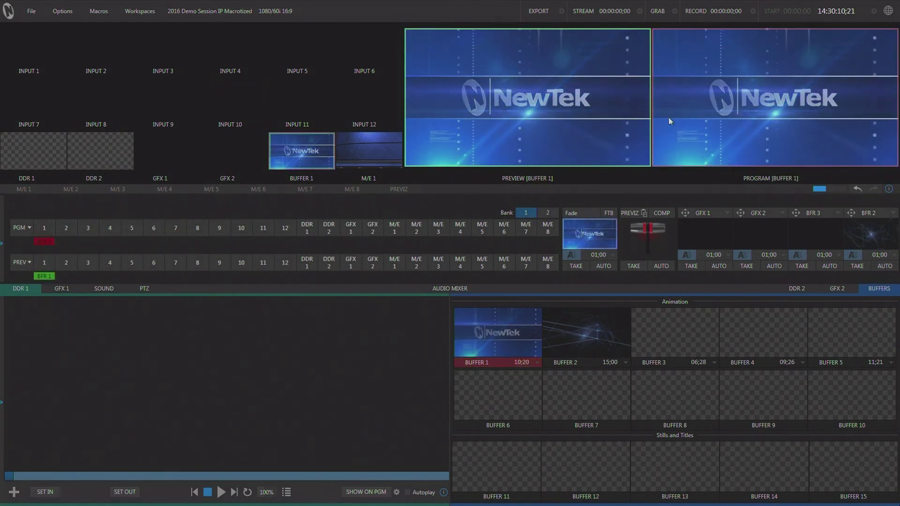
{"action": "left_click", "coordinate": [878, 266]}
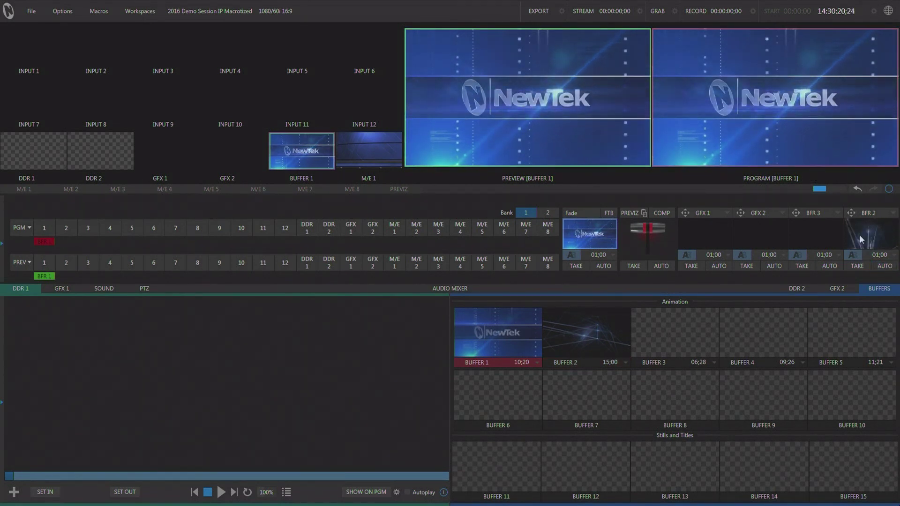
{"action": "left_click", "coordinate": [715, 313]}
Step: Load Logo24.animbuf into Buffer 3 and auto-transition the WMDC 24 logo over program
{"action": "double_click", "coordinate": [491, 191]}
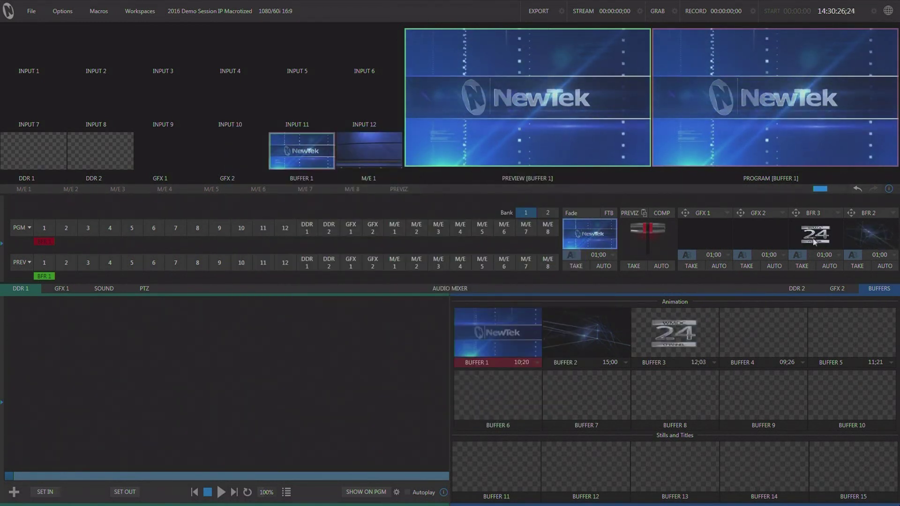
{"action": "left_click", "coordinate": [827, 266]}
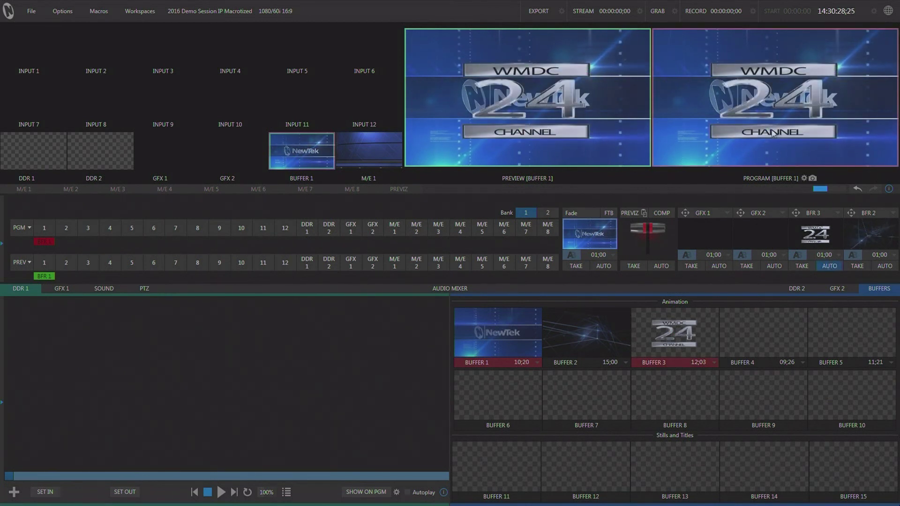